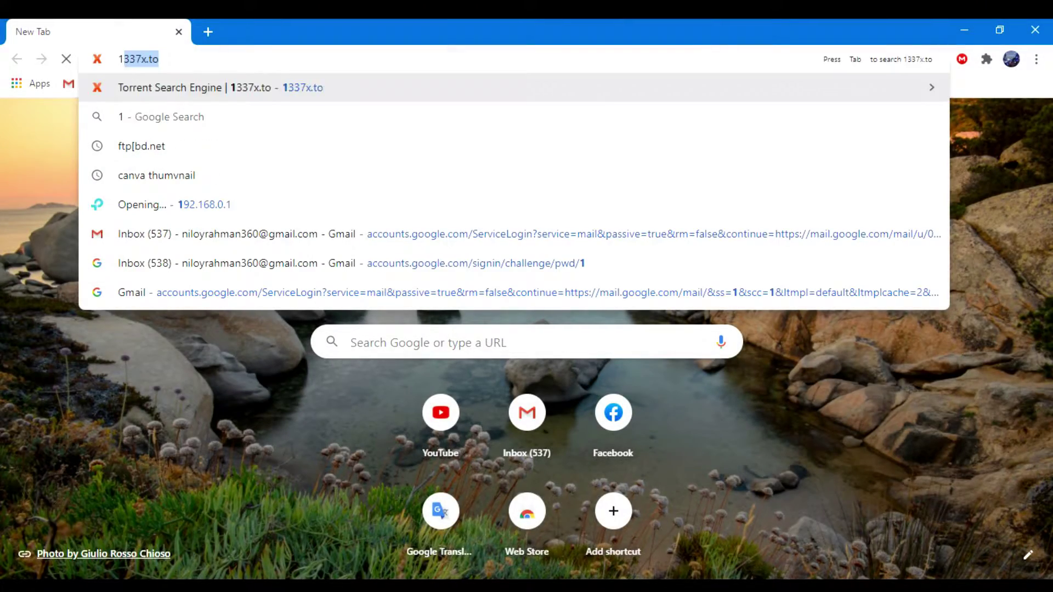
{"action": "type", "text": "92.168.0.1"}
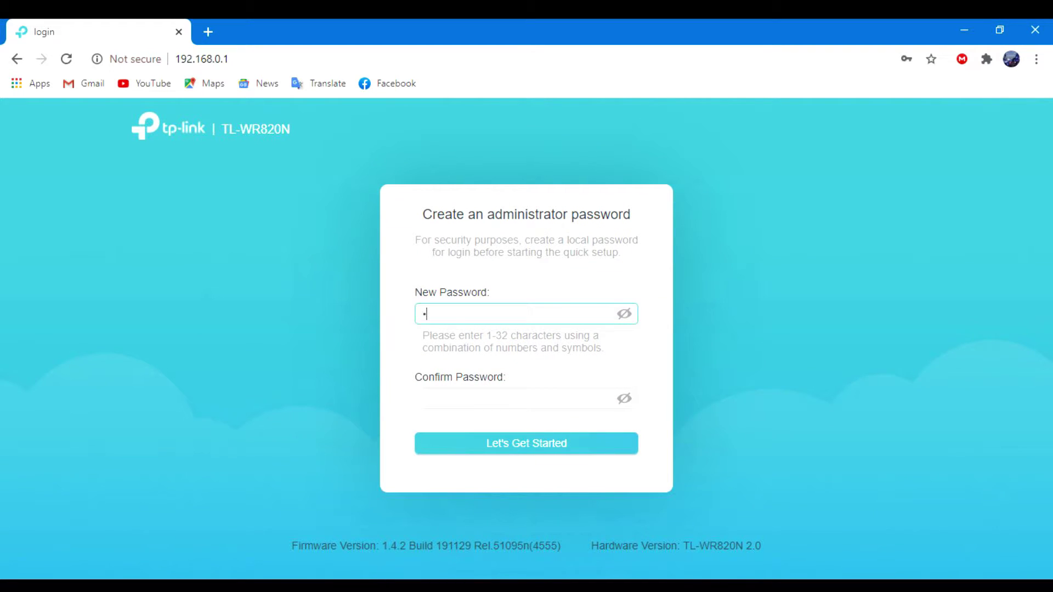
{"action": "type", "text": "admin"}
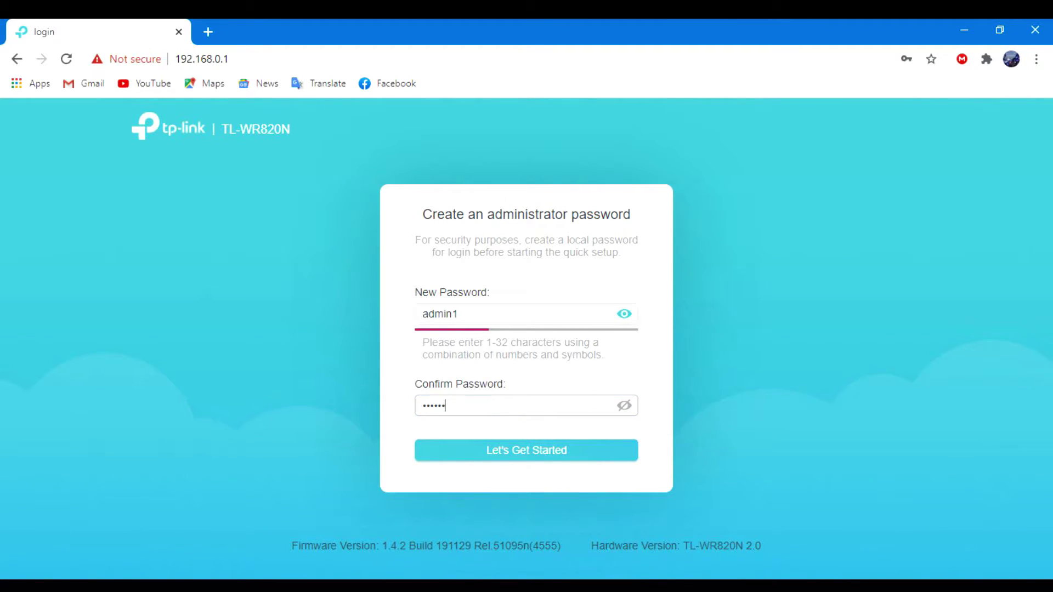
{"action": "type", "text": "1"}
- Submit the new administrator password to begin quick setup at the time zone step
{"action": "key", "text": "Return"}
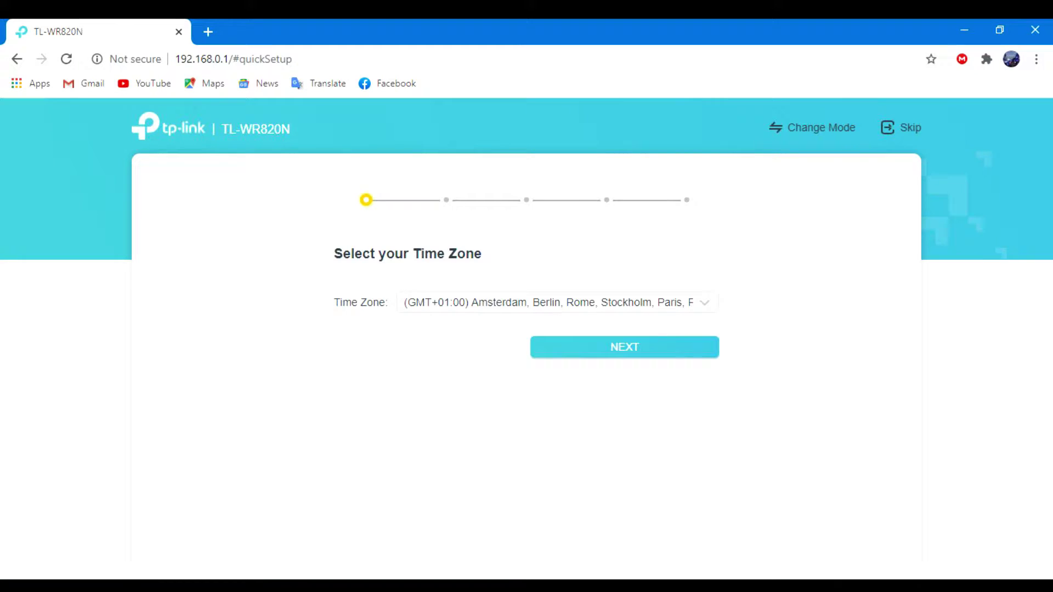
- Set the time zone to (GMT+06:00) Almaty and continue to connection type
{"action": "key", "text": "Tab"}
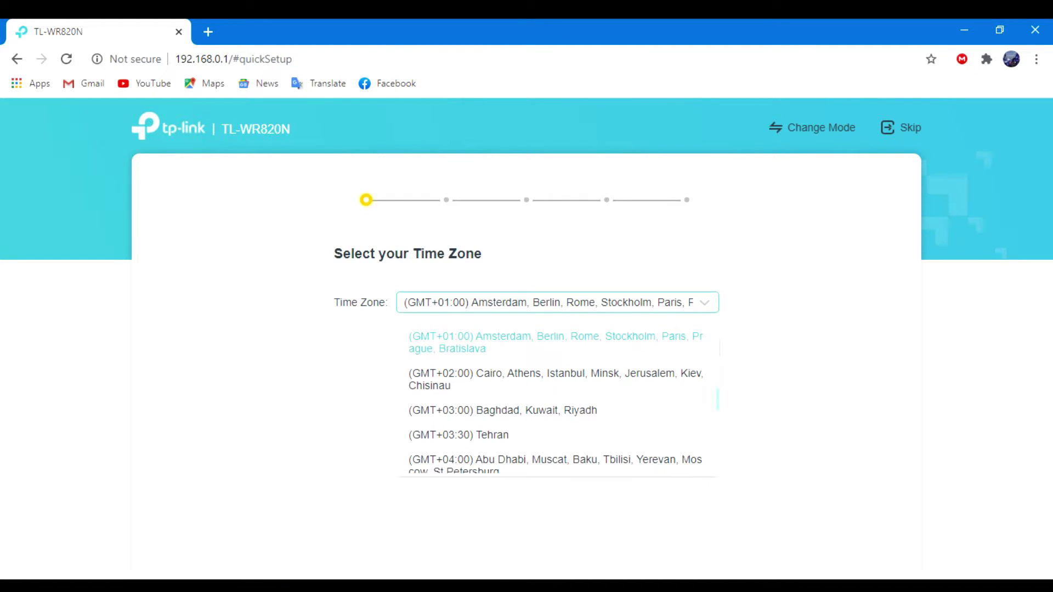
{"action": "scroll", "coordinate": [556, 404], "scroll_direction": "down", "scroll_amount": 3}
{"action": "scroll", "coordinate": [557, 403], "scroll_direction": "down", "scroll_amount": 2}
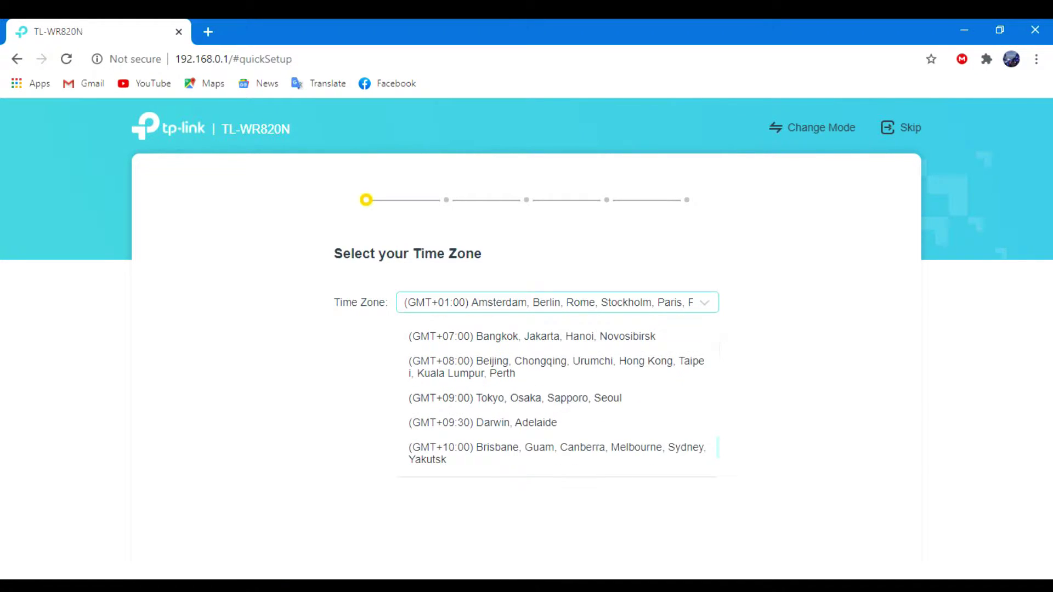
{"action": "scroll", "coordinate": [556, 404], "scroll_direction": "down", "scroll_amount": 3}
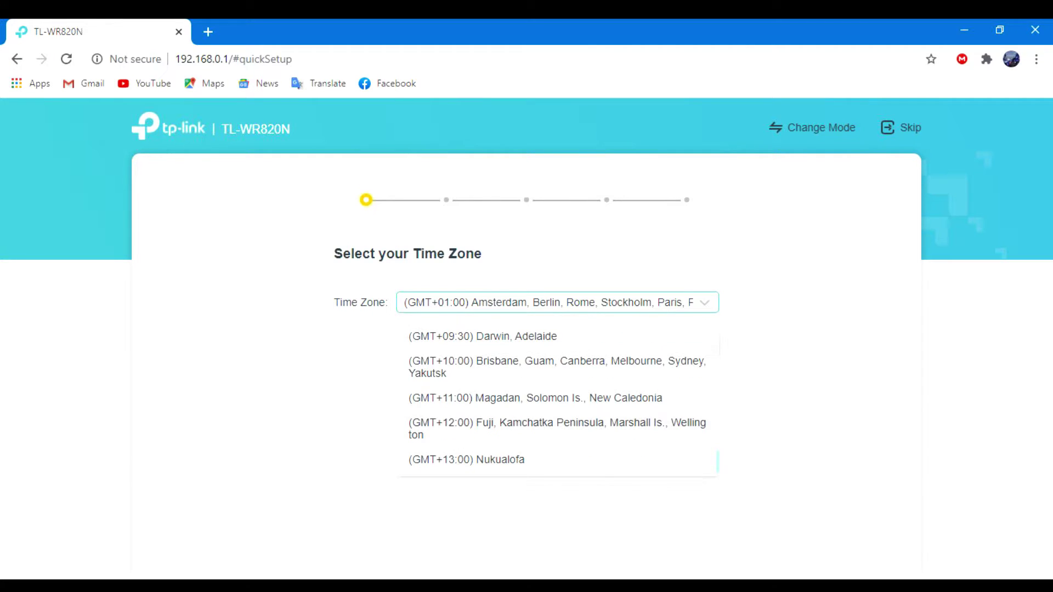
{"action": "scroll", "coordinate": [556, 403], "scroll_direction": "up", "scroll_amount": 4}
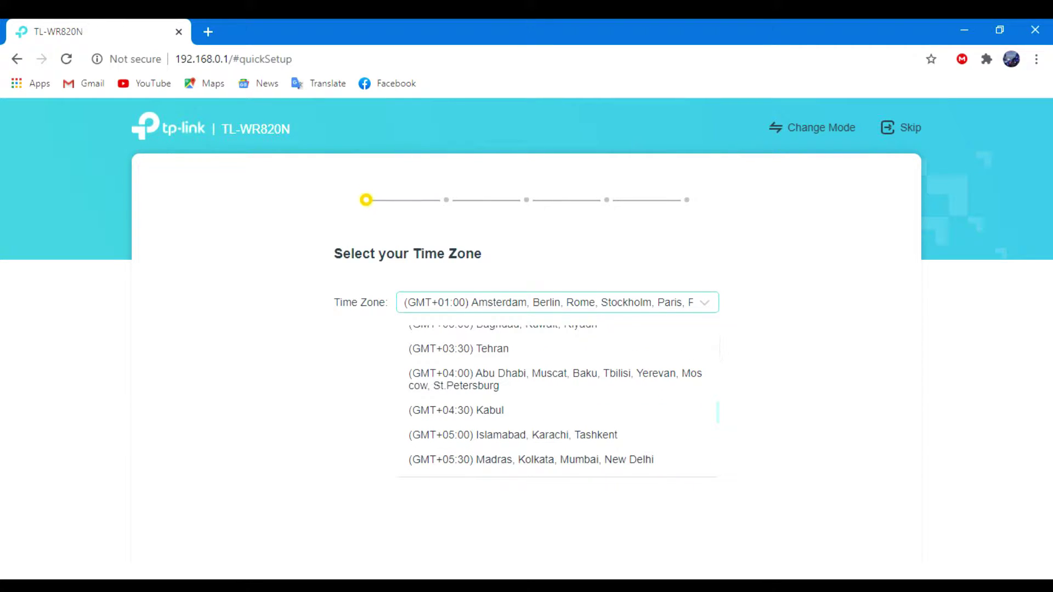
{"action": "scroll", "coordinate": [556, 403], "scroll_direction": "down", "scroll_amount": 1}
{"action": "left_click", "coordinate": [551, 431]}
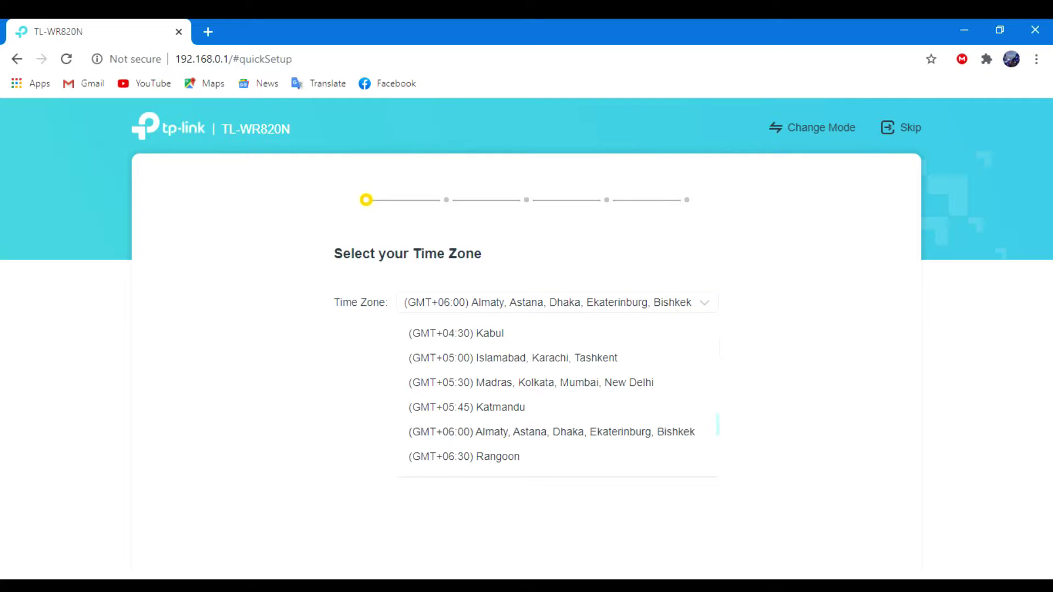
{"action": "left_click", "coordinate": [624, 347]}
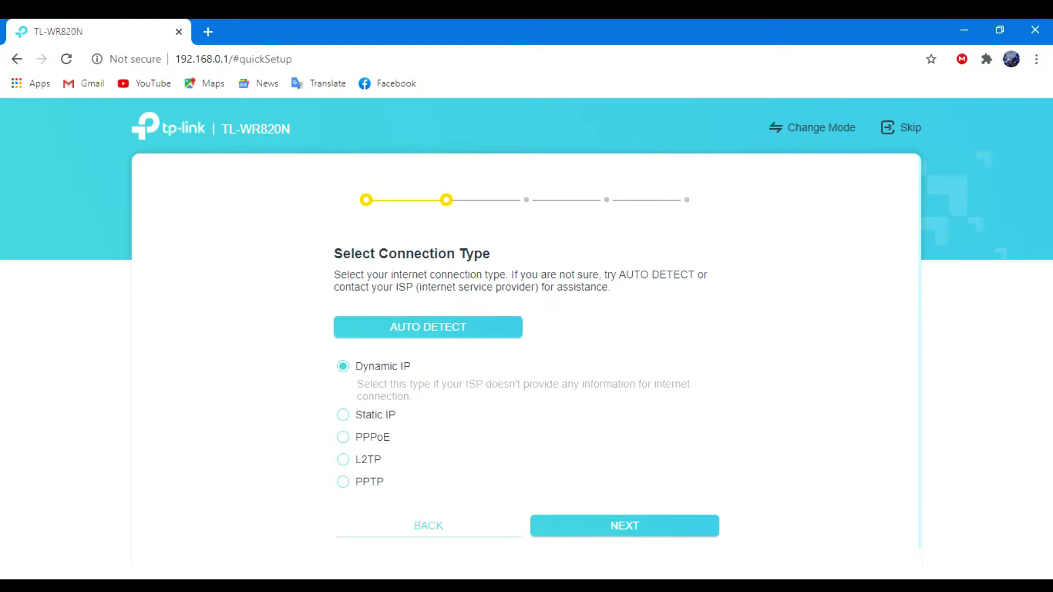
- Choose PPPoE and enter its username and password, continuing to wireless settings
{"action": "left_click", "coordinate": [342, 438]}
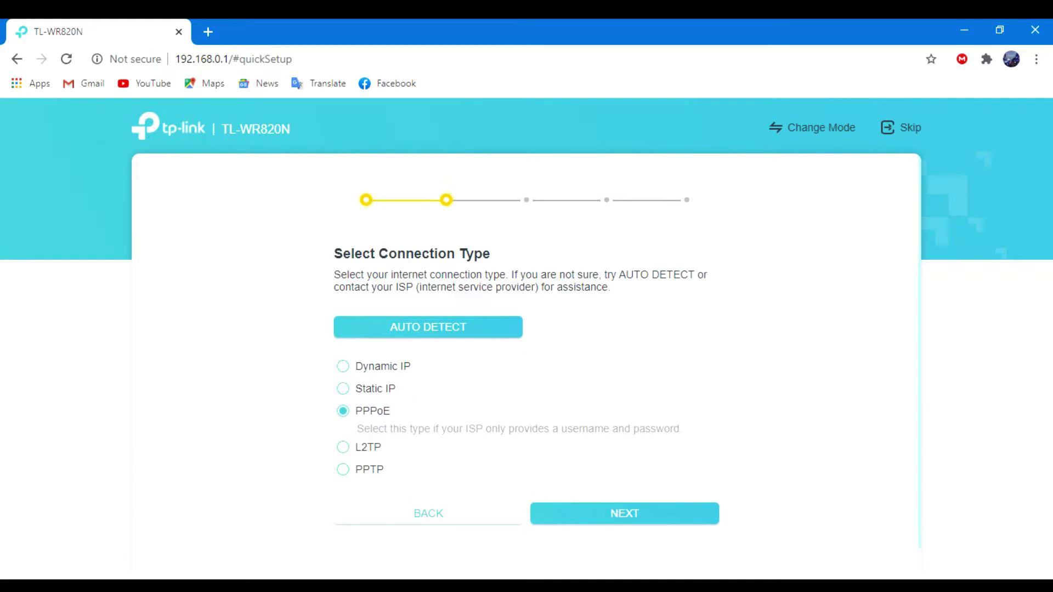
{"action": "left_click", "coordinate": [624, 526]}
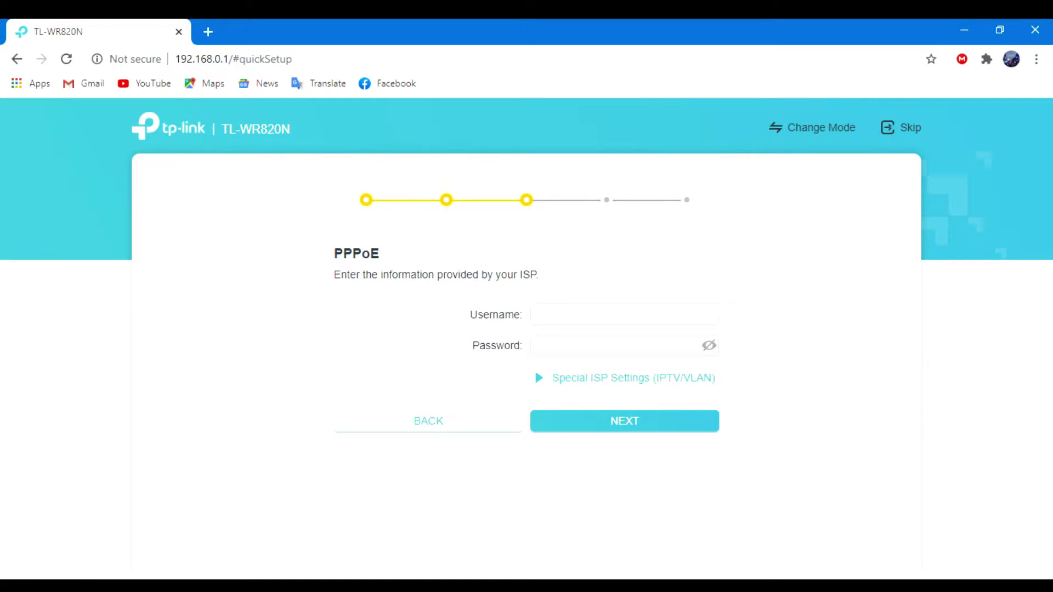
{"action": "type", "text": "a"}
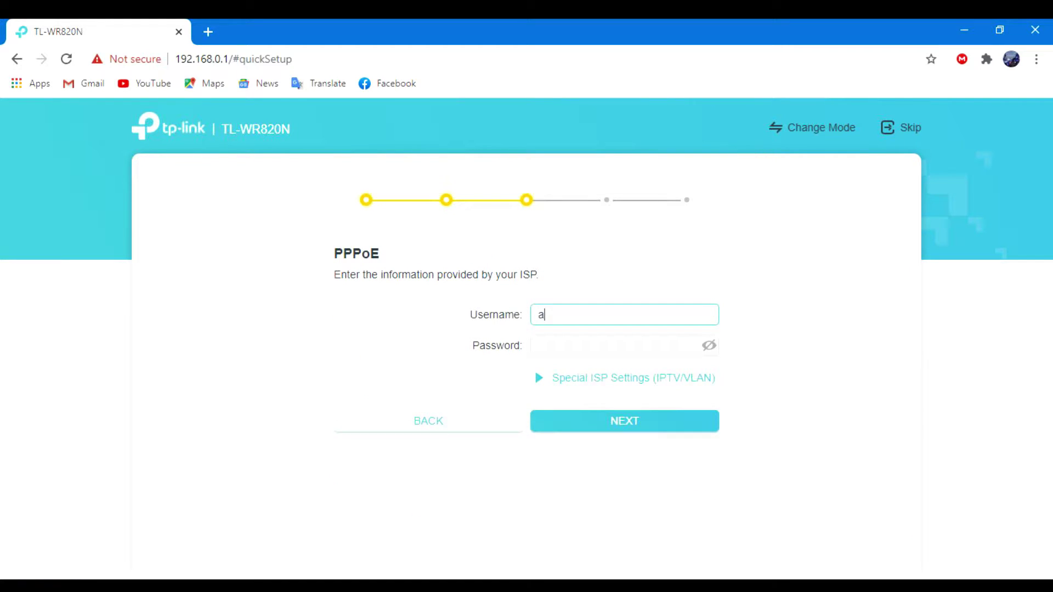
{"action": "type", "text": "rfan"}
{"action": "key", "text": "Tab"}
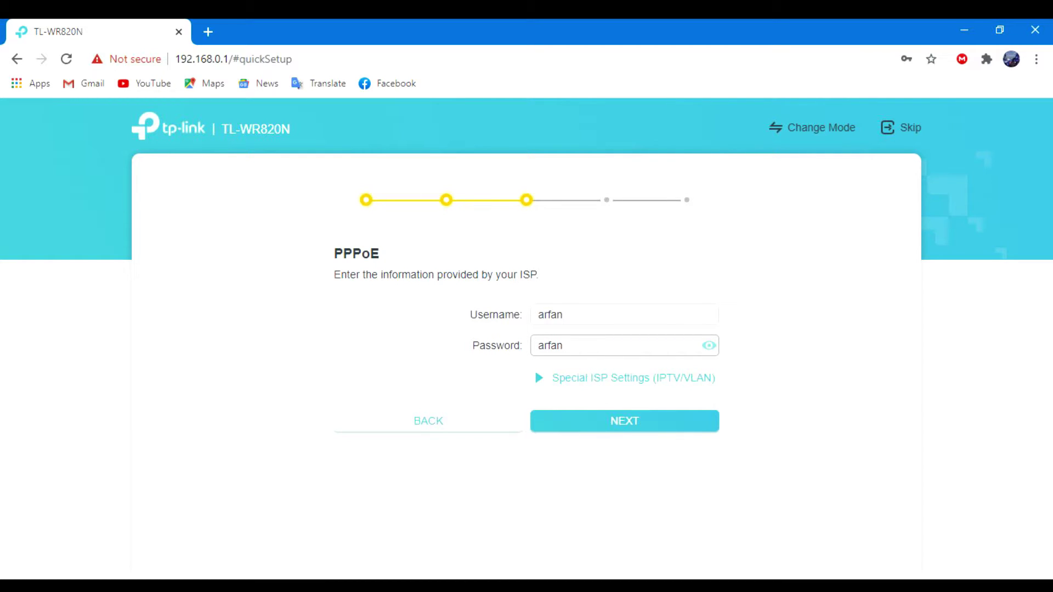
{"action": "left_click", "coordinate": [624, 420]}
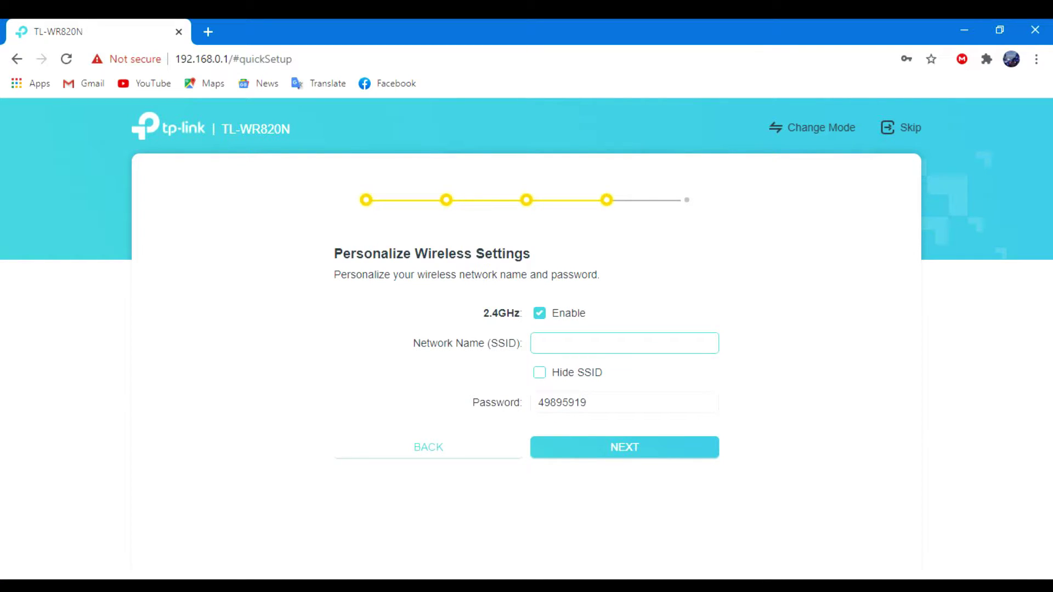
- Enter the new SSID and replace the default Wi-Fi password, continuing to the summary
{"action": "key", "text": "BackSpace"}
{"action": "left_click_drag", "start_coordinate": [589, 402], "coordinate": [535, 403]}
{"action": "key", "text": "BackSpace"}
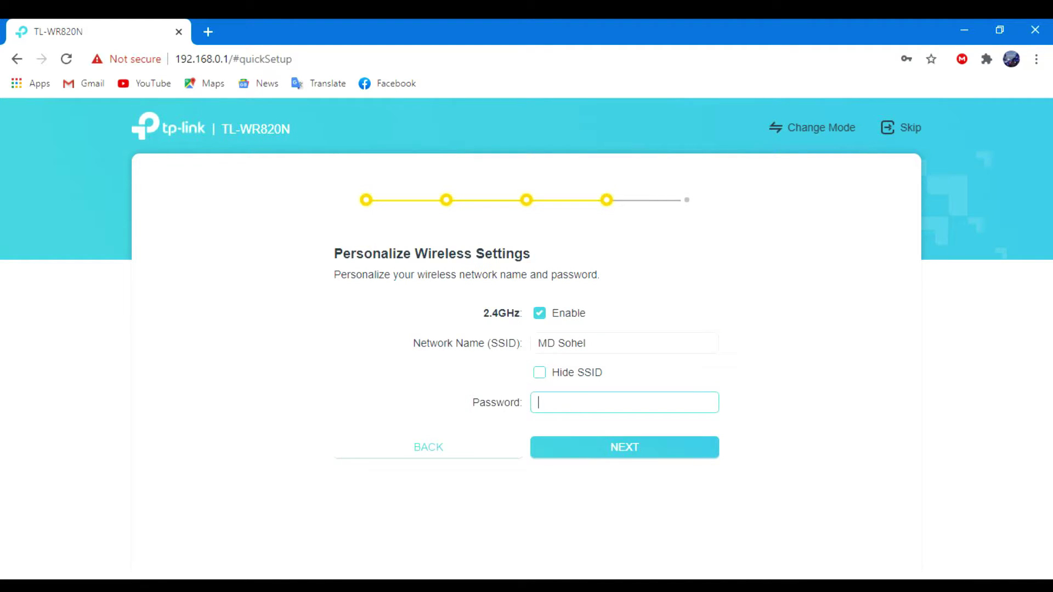
{"action": "left_click", "coordinate": [624, 447]}
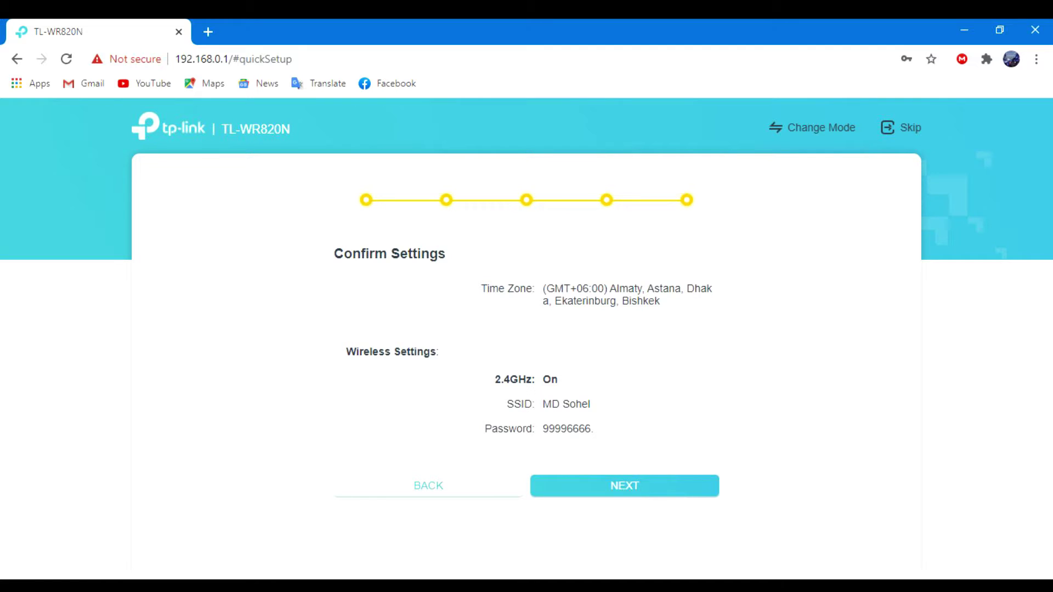
- Apply the confirmed settings and finish, reaching the network map with PPPoE Internet status
{"action": "left_click", "coordinate": [624, 486]}
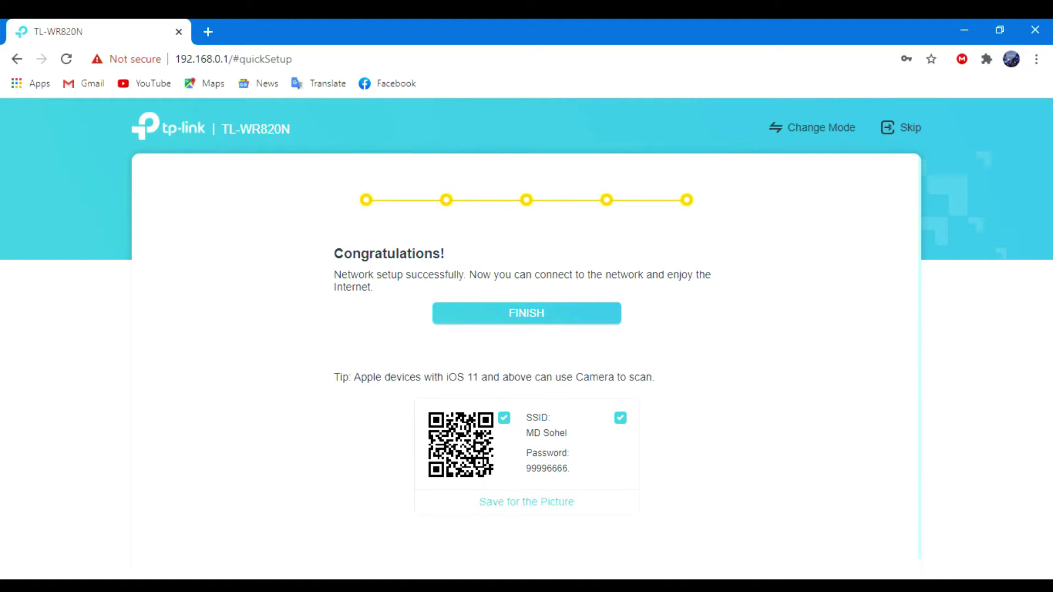
{"action": "left_click_drag", "start_coordinate": [332, 376], "coordinate": [576, 504]}
{"action": "left_click", "coordinate": [741, 412]}
{"action": "left_click", "coordinate": [526, 313]}
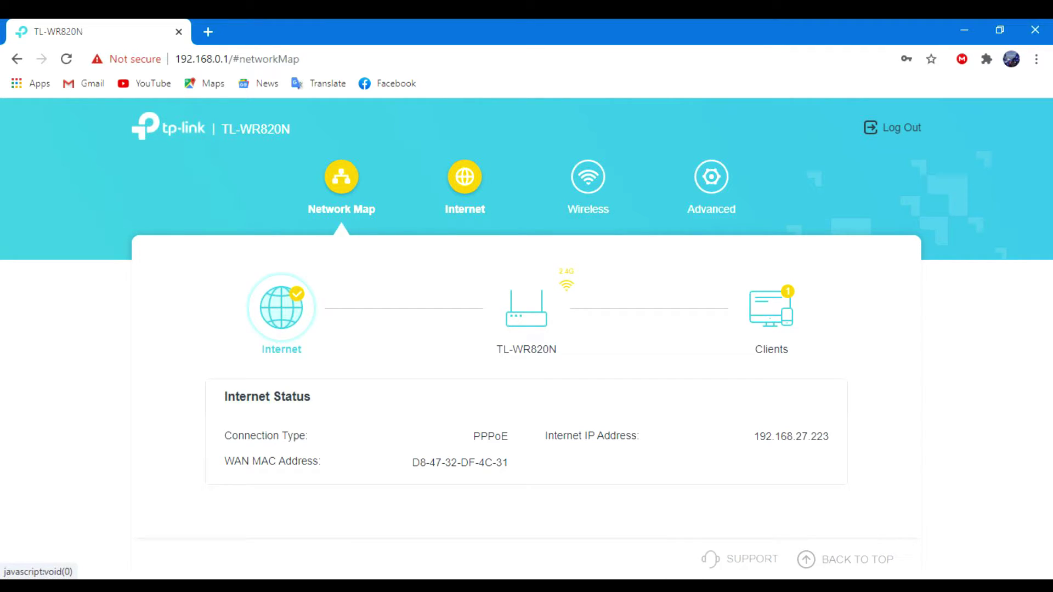
{"action": "left_click", "coordinate": [465, 187]}
{"action": "left_click", "coordinate": [588, 188]}
{"action": "left_click", "coordinate": [712, 187]}
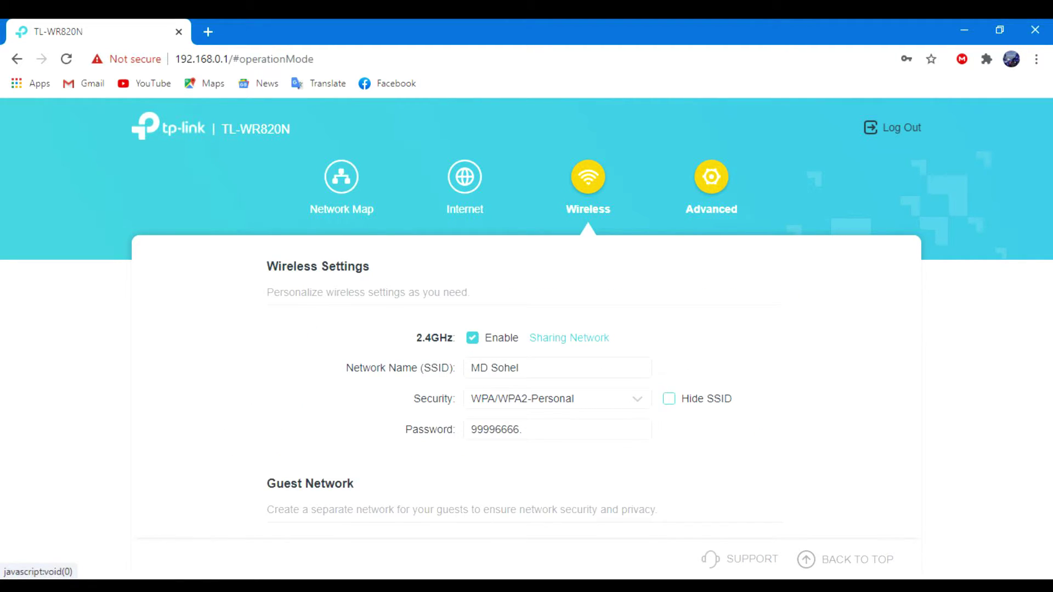
{"action": "scroll", "coordinate": [576, 412], "scroll_direction": "down", "scroll_amount": 3}
{"action": "left_click", "coordinate": [342, 187]}
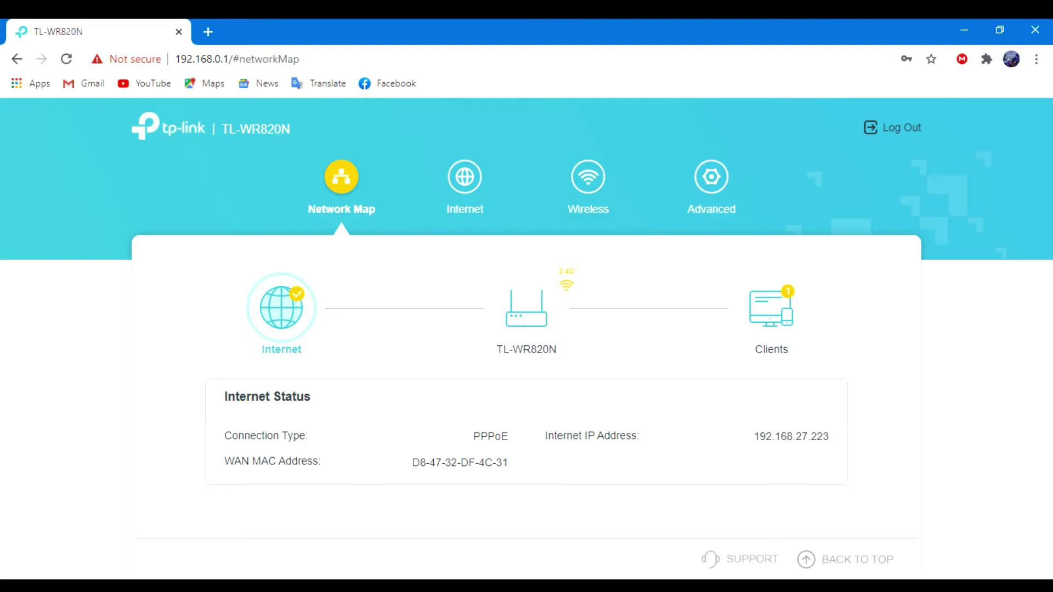
{"action": "double_click", "coordinate": [281, 349]}
{"action": "left_click", "coordinate": [412, 493]}
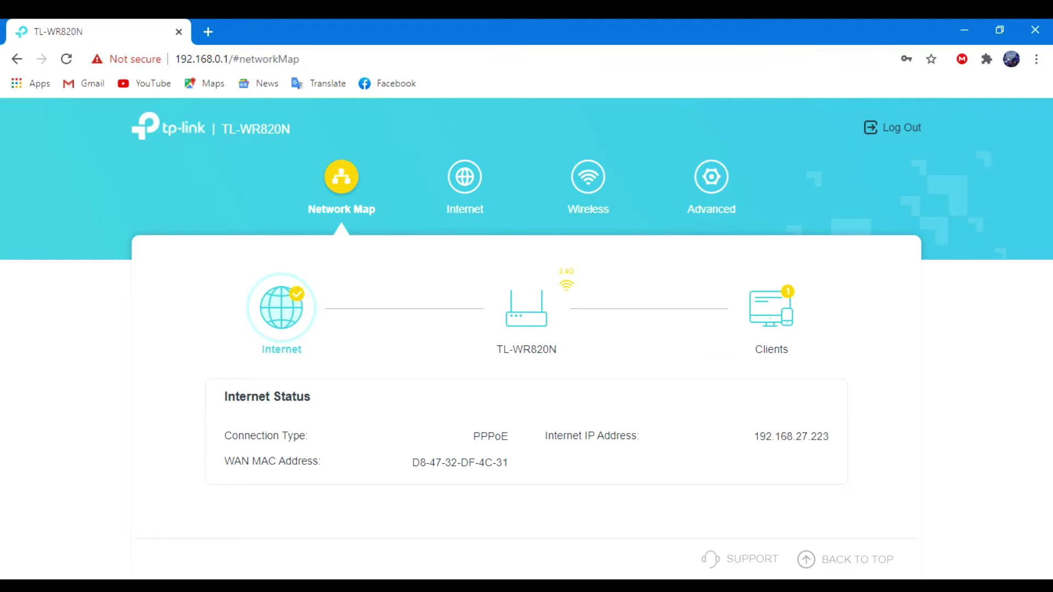